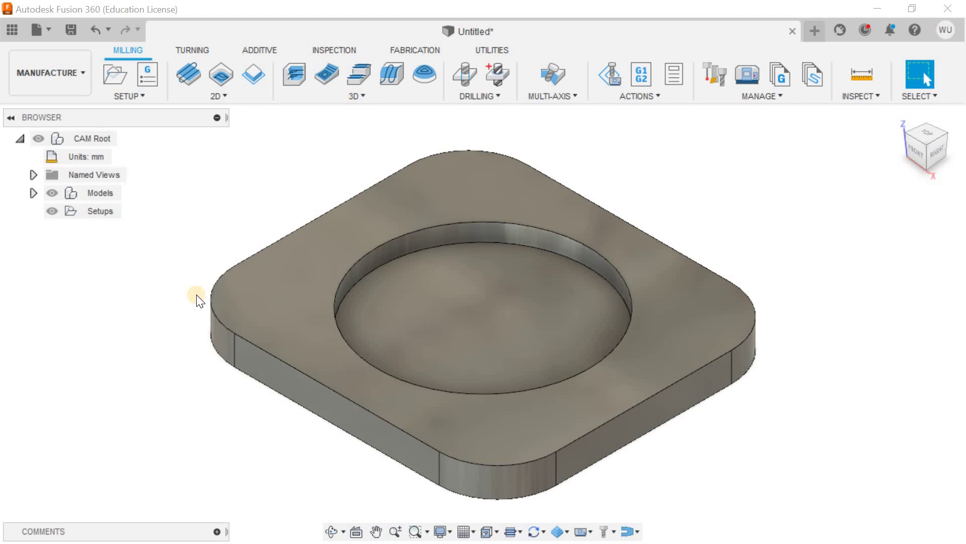
pyautogui.click(228, 98)
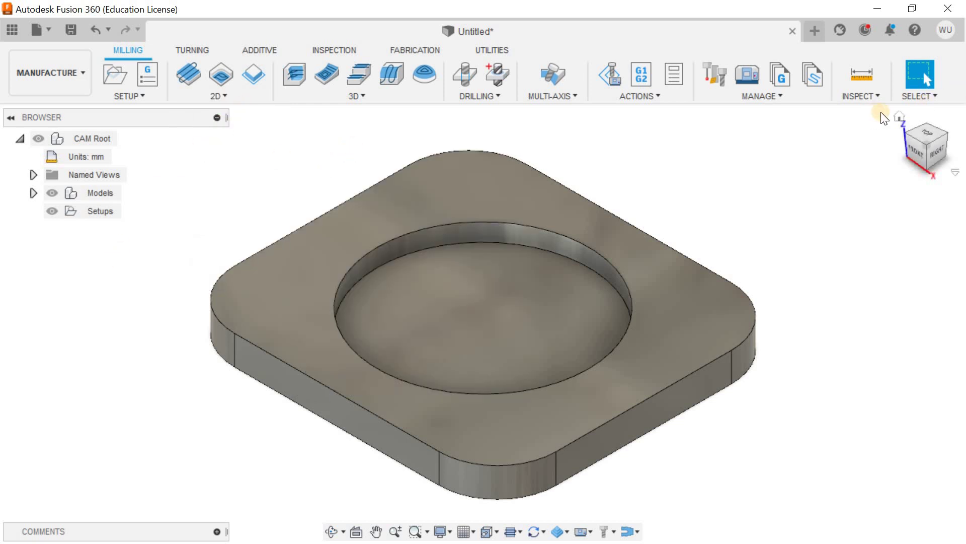
pyautogui.keyDown('shift'); pyautogui.moveTo(767, 216); pyautogui.dragTo(795, 166, button='middle'); pyautogui.keyUp('shift')
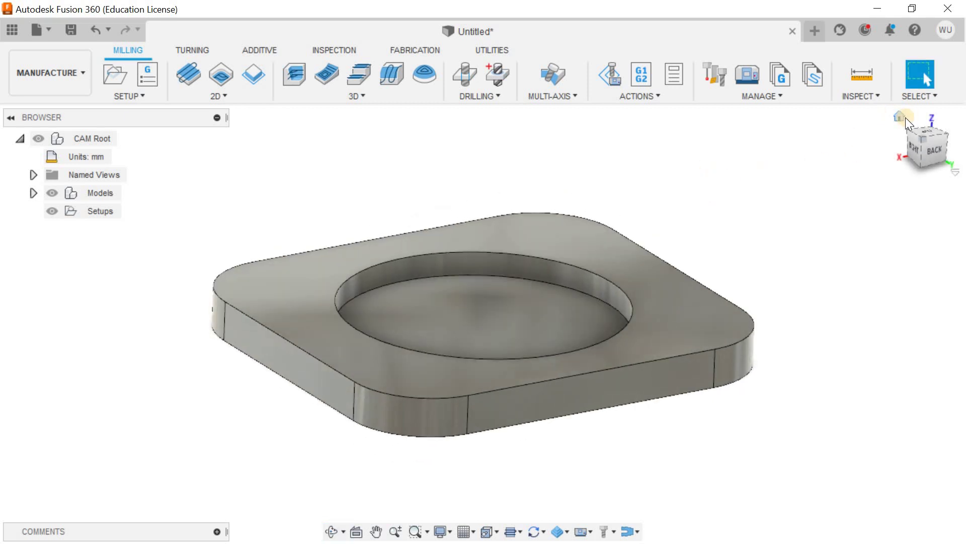
pyautogui.click(905, 119)
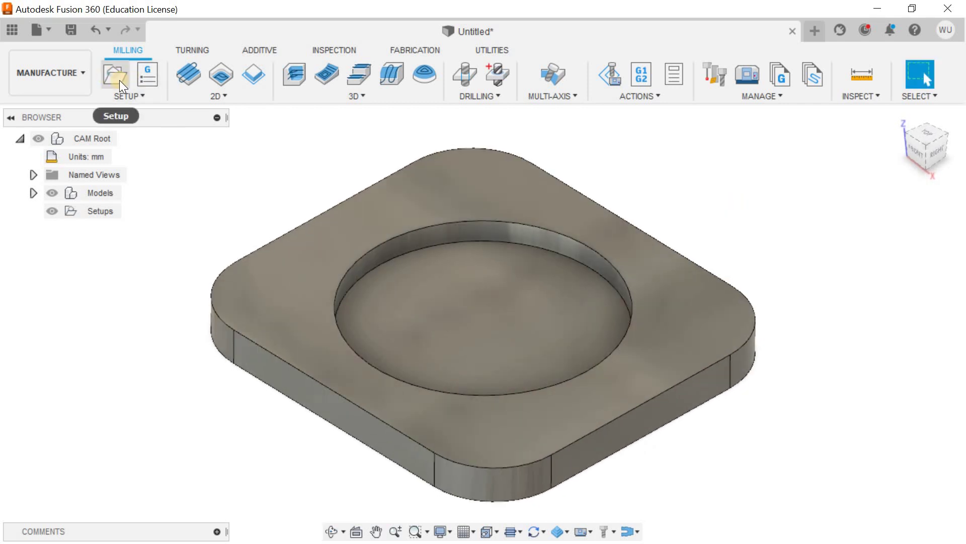
# Create a milling setup and start choosing the plate body as its model.
pyautogui.click(118, 81)
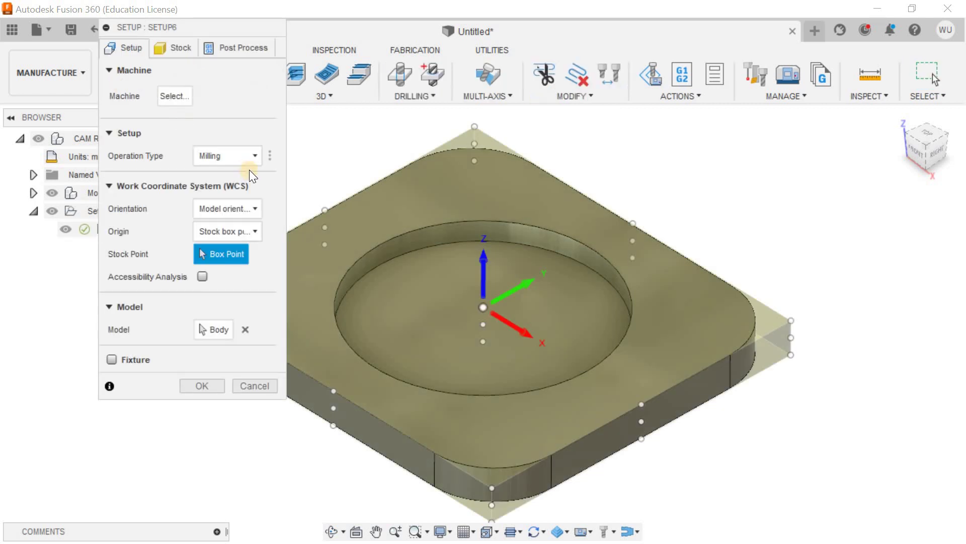
pyautogui.keyDown('shift'); pyautogui.moveTo(493, 292); pyautogui.dragTo(541, 315, button='middle'); pyautogui.keyUp('shift')
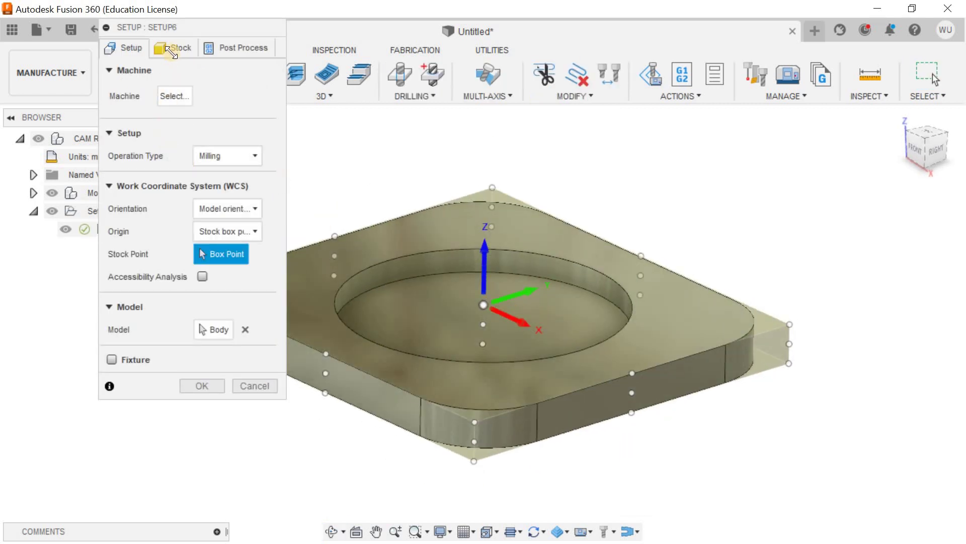
pyautogui.click(212, 329)
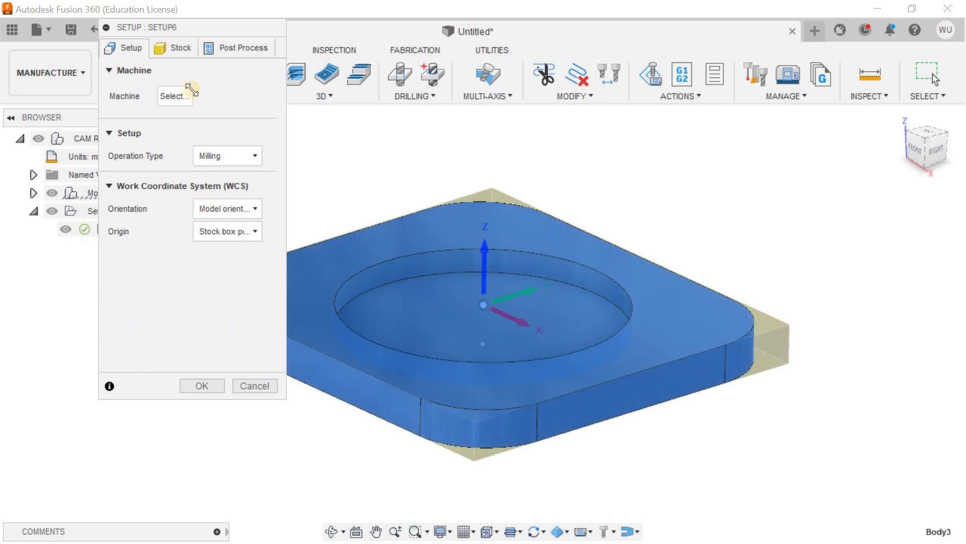
# Define the setup's stock as a relative size box with stock added to sides and top-bottom.
pyautogui.click(178, 47)
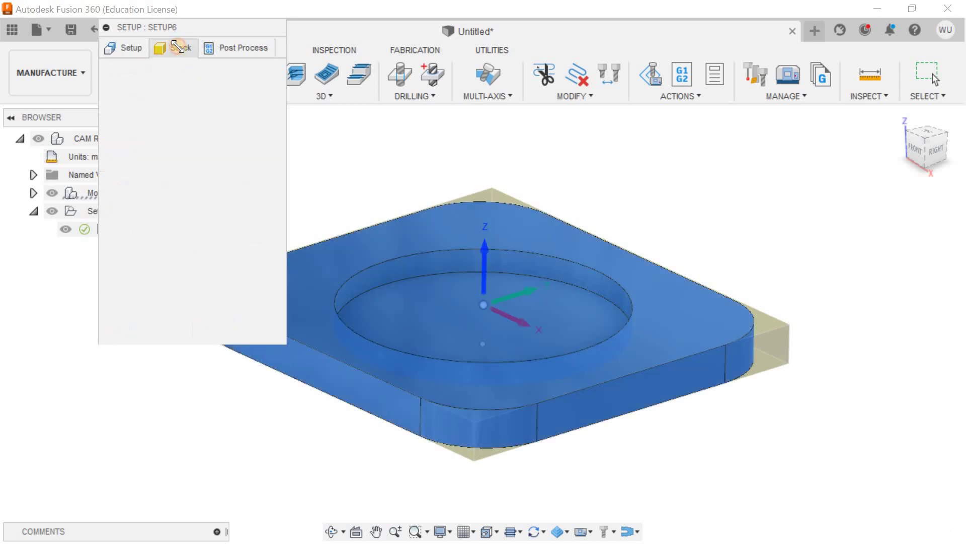
pyautogui.click(222, 93)
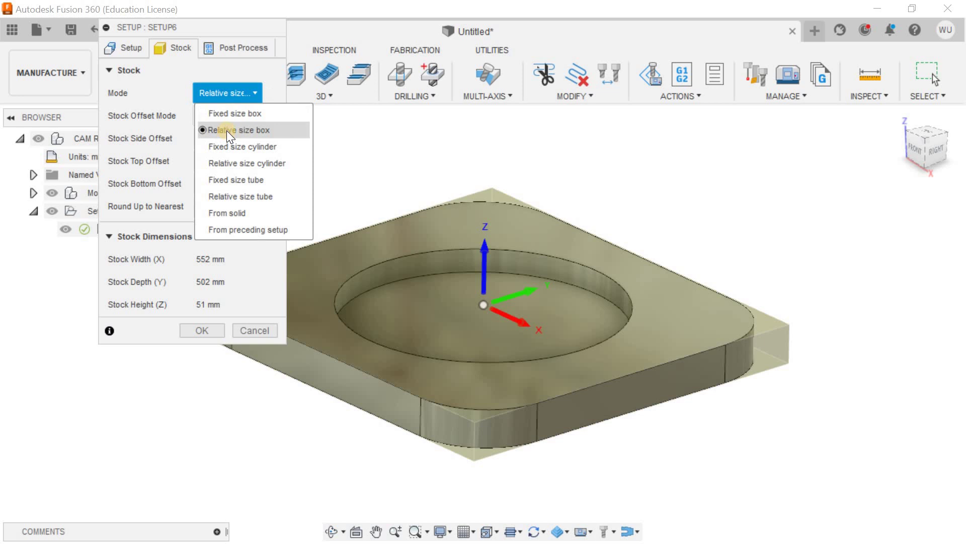
pyautogui.click(226, 131)
pyautogui.click(230, 117)
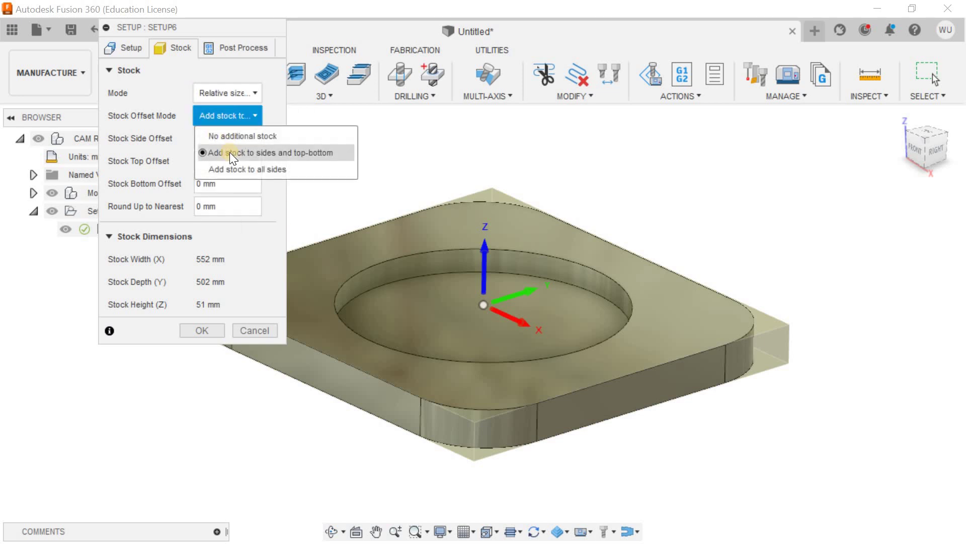
pyautogui.click(229, 152)
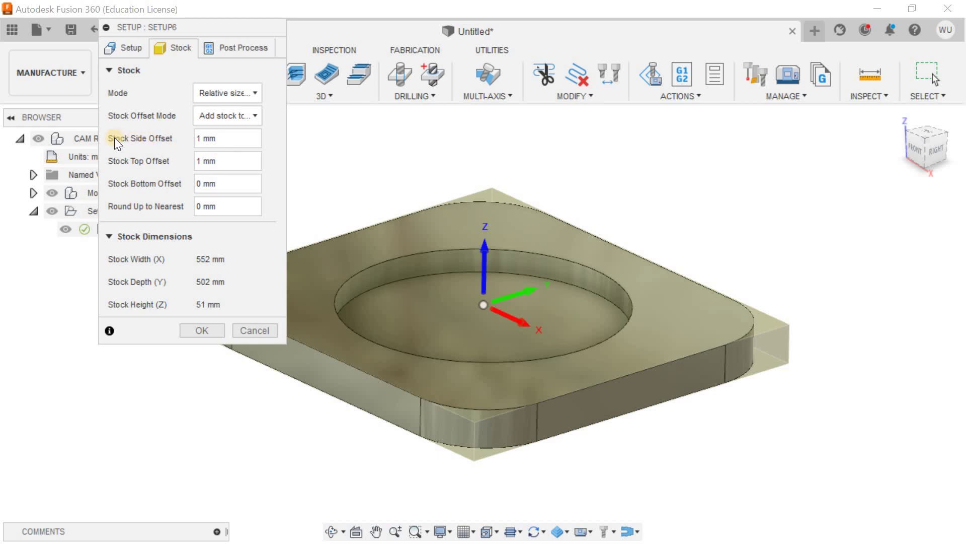
# Set the stock side offset to 0 mm and the top offset to 5 mm, and finish the setup.
pyautogui.click(195, 139)
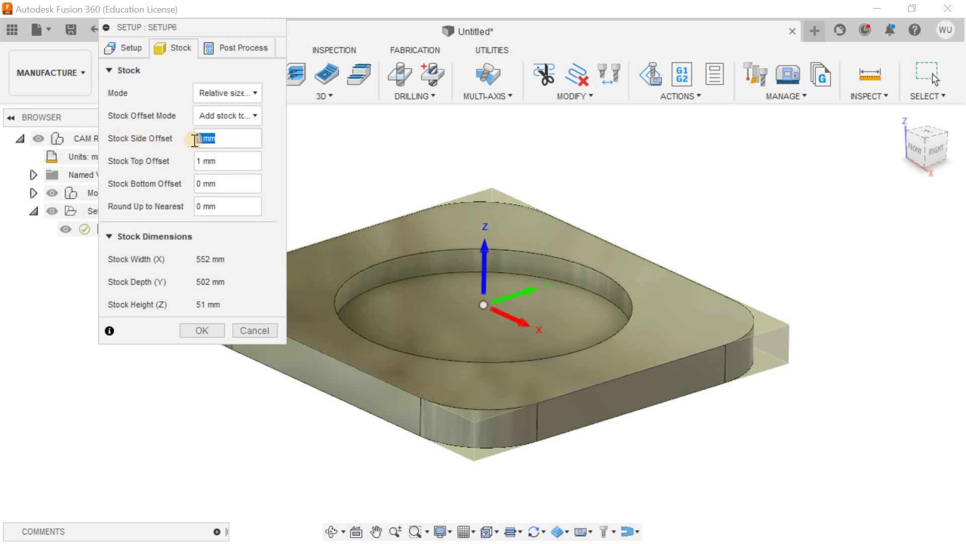
pyautogui.write('0')
pyautogui.click(229, 160)
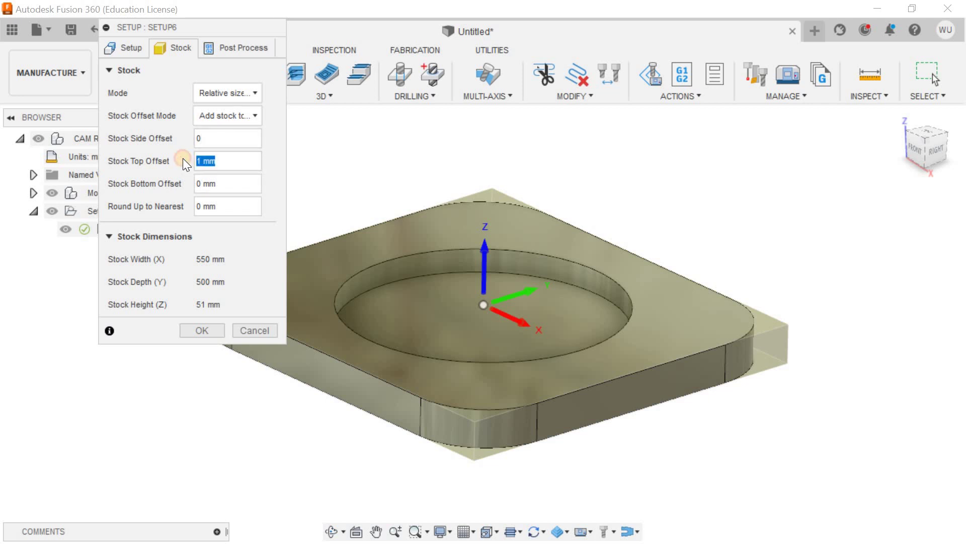
pyautogui.write('3')
pyautogui.keyDown('shift'); pyautogui.moveTo(322, 190); pyautogui.dragTo(346, 194, button='middle'); pyautogui.keyUp('shift')
pyautogui.click(229, 160)
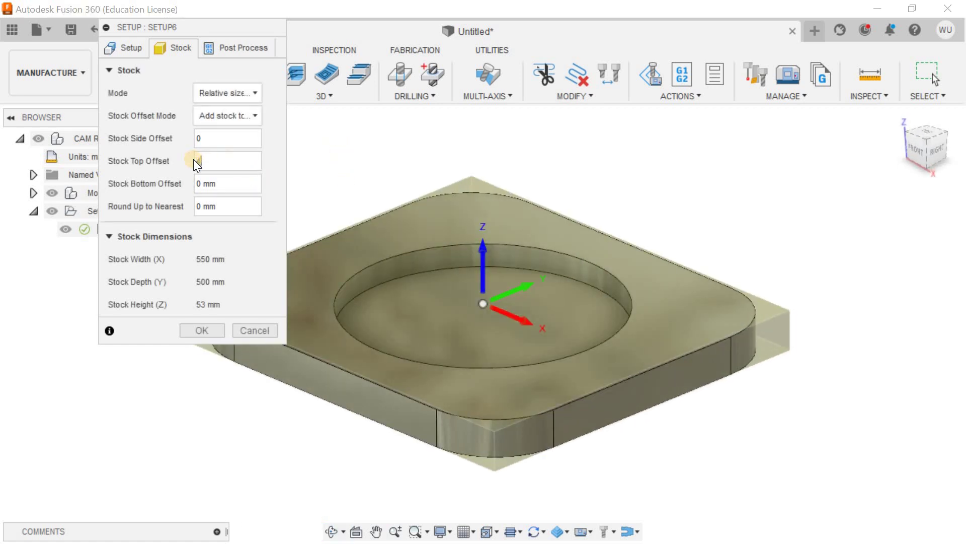
pyautogui.write('4')
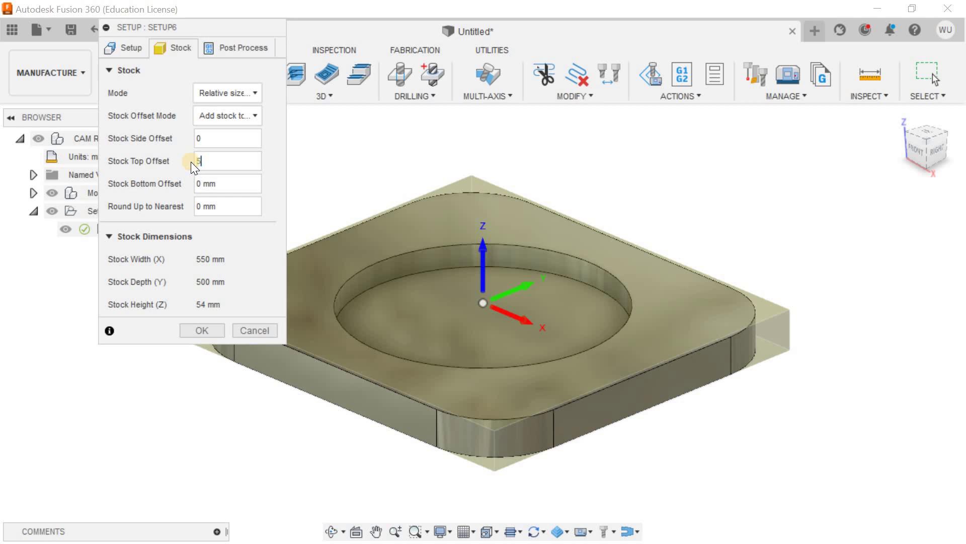
pyautogui.click(205, 330)
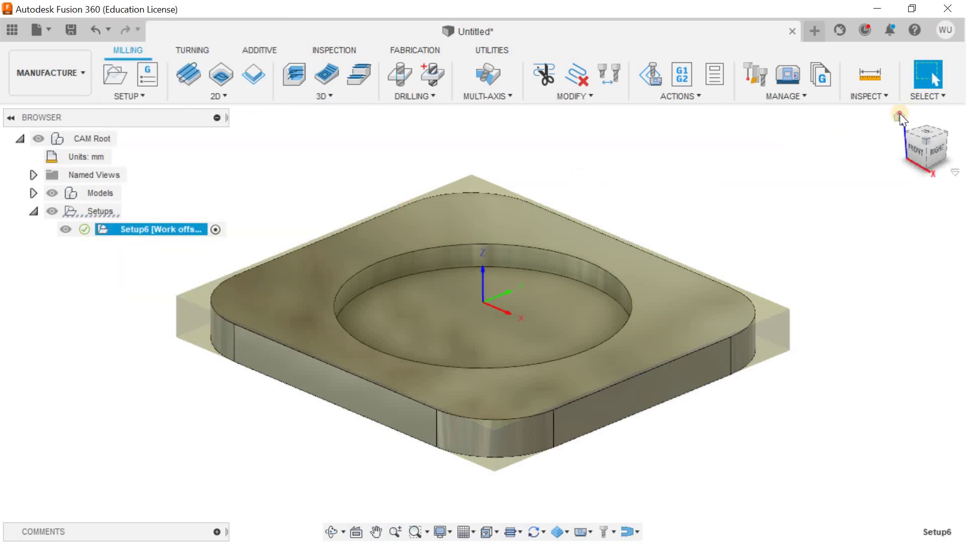
pyautogui.click(900, 113)
pyautogui.moveTo(729, 211)
pyautogui.keyDown('shift'); pyautogui.mouseDown(button='middle')
pyautogui.moveTo(727, 190)
pyautogui.moveTo(720, 199)
pyautogui.mouseUp(button='middle'); pyautogui.keyUp('shift')
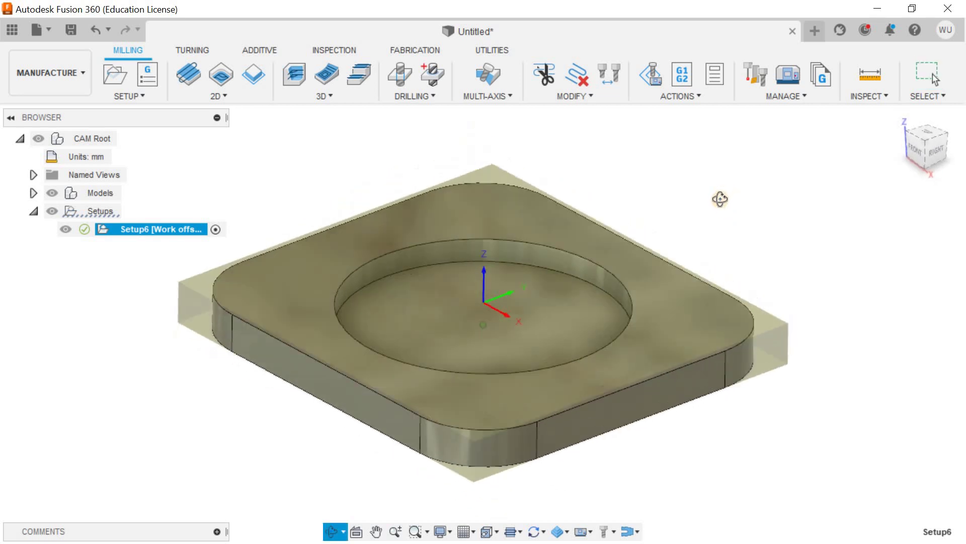
pyautogui.press('Escape')
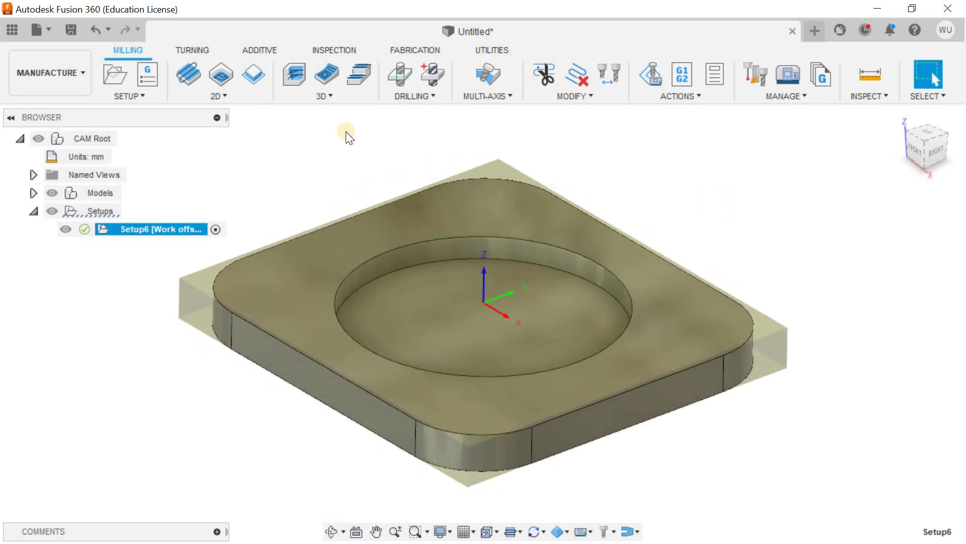
# Start a 2D Face operation and assign it a newly created 50 mm face mill with default cutter geometry.
pyautogui.click(243, 95)
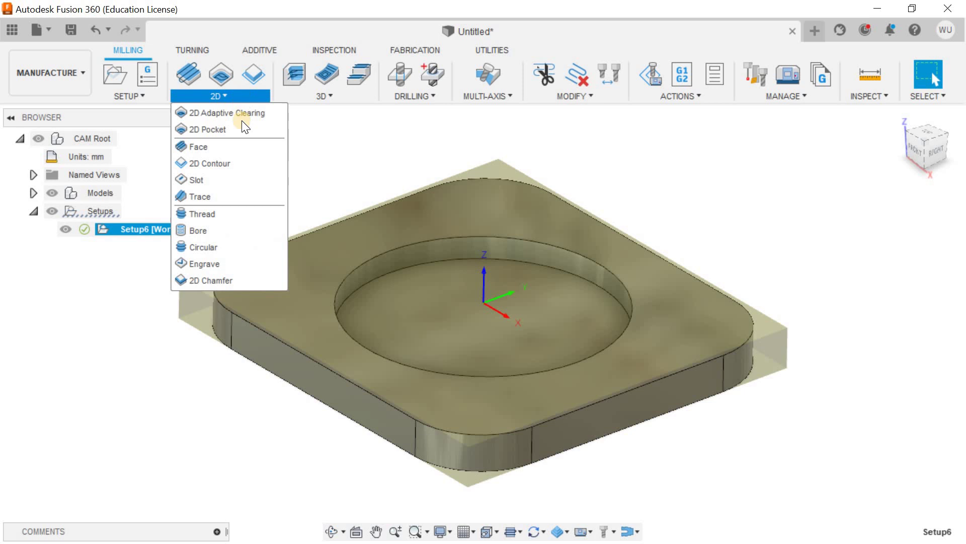
pyautogui.click(243, 144)
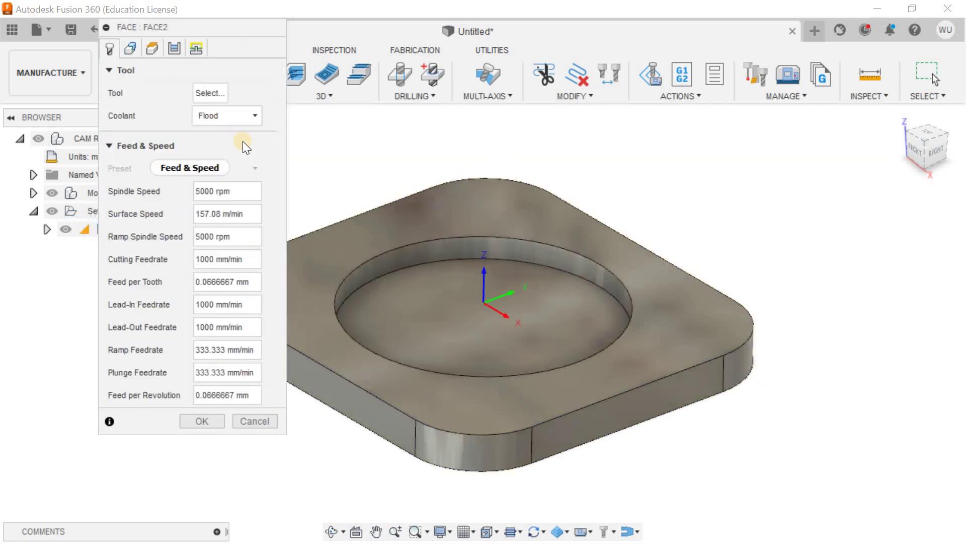
pyautogui.moveTo(200, 31); pyautogui.dragTo(183, 38)
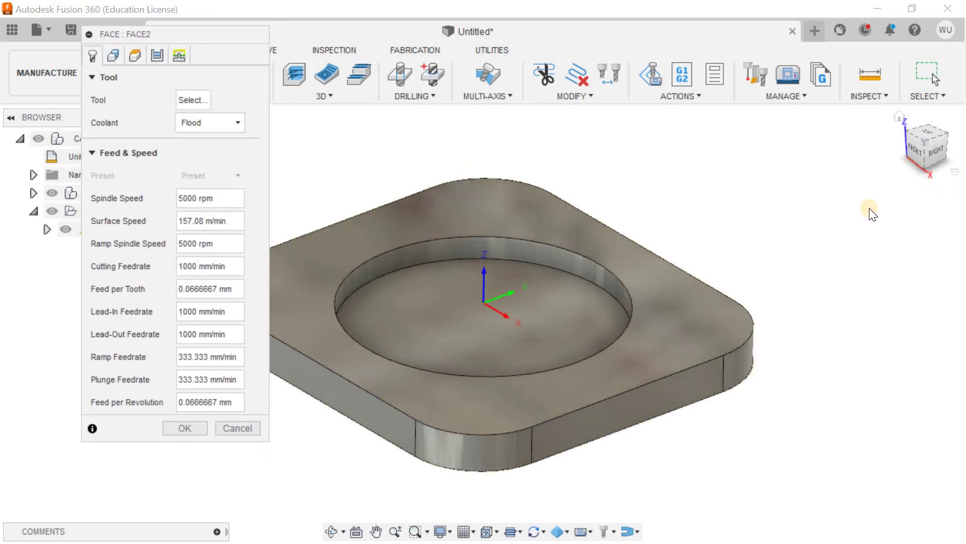
pyautogui.scroll(2, 488, 250)
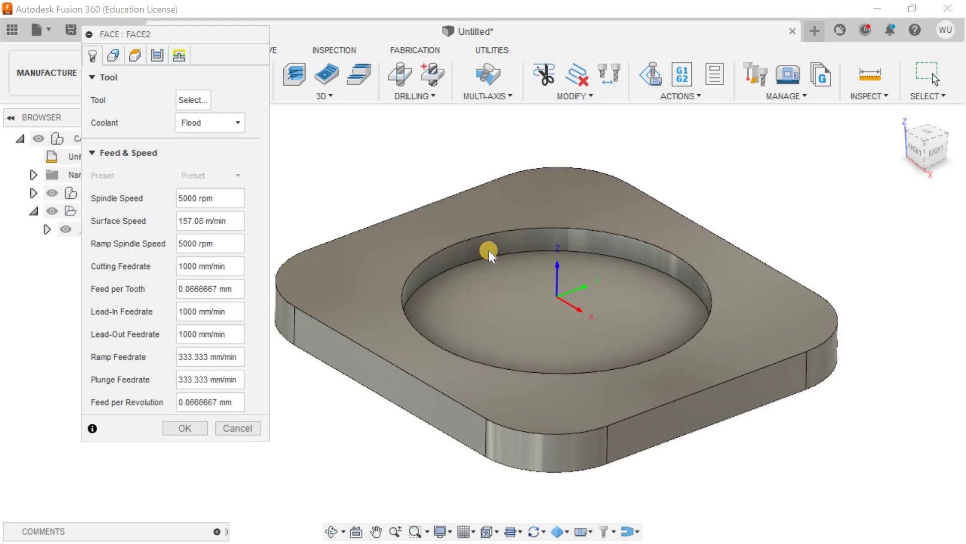
pyautogui.click(192, 98)
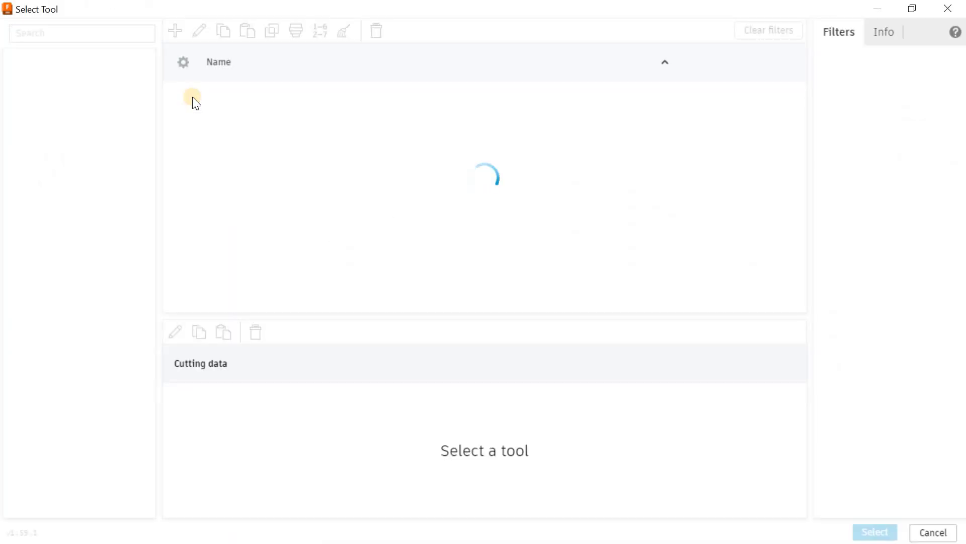
pyautogui.click(175, 31)
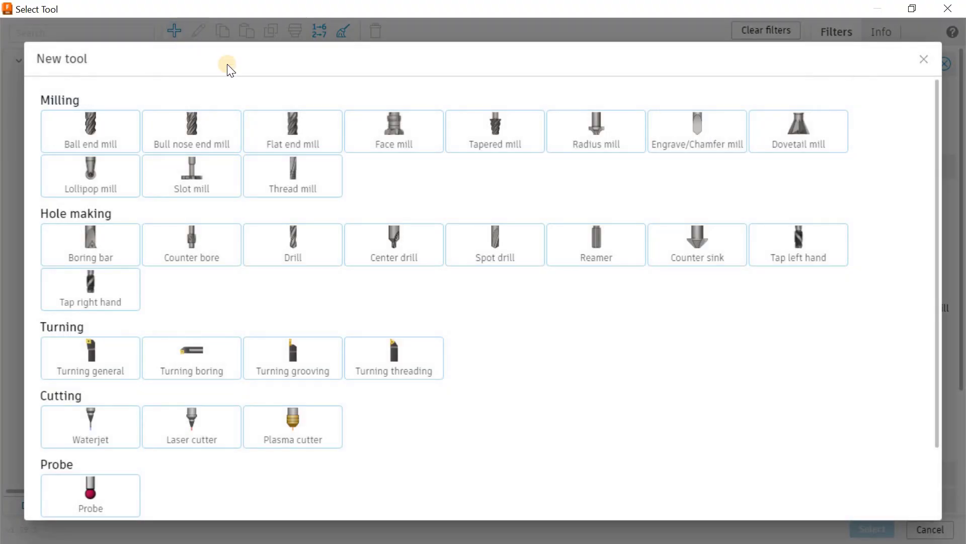
pyautogui.click(368, 119)
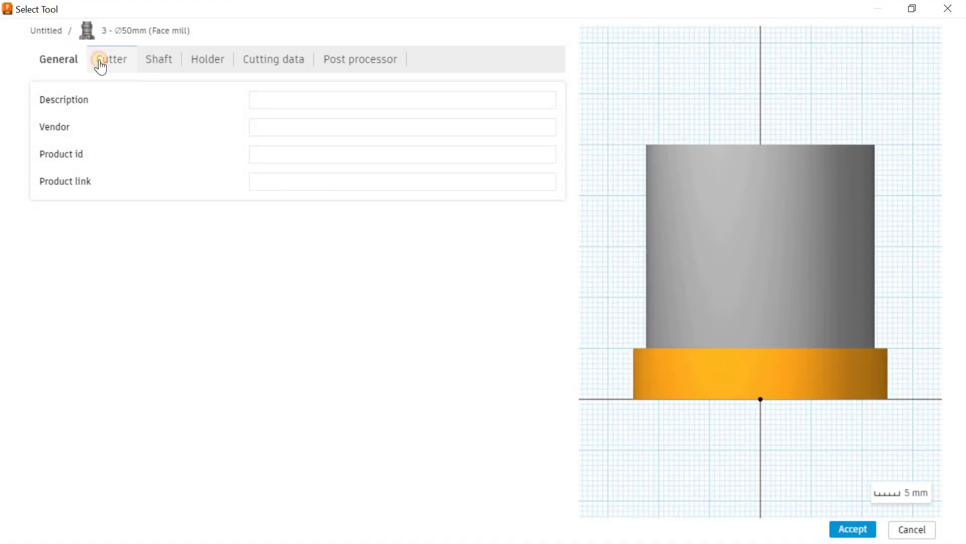
pyautogui.click(101, 65)
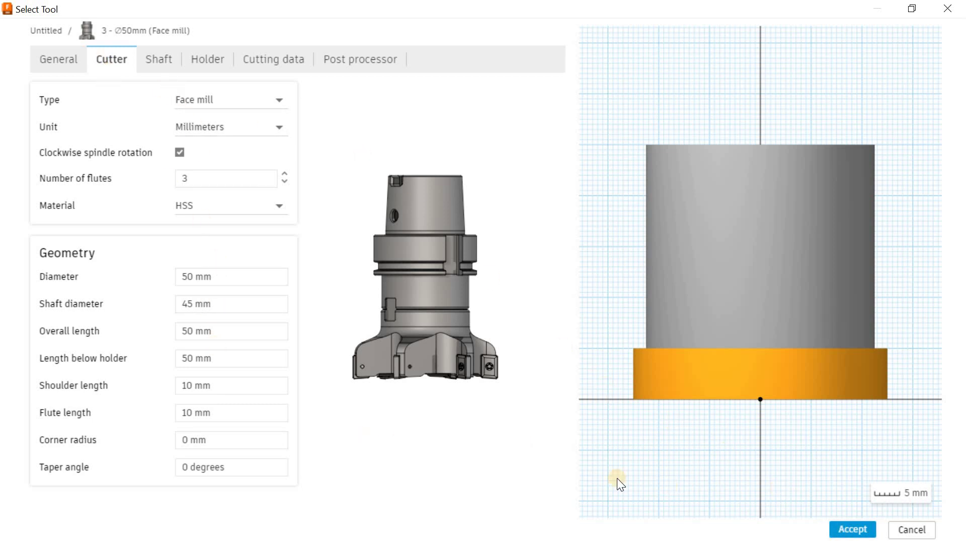
pyautogui.click(843, 525)
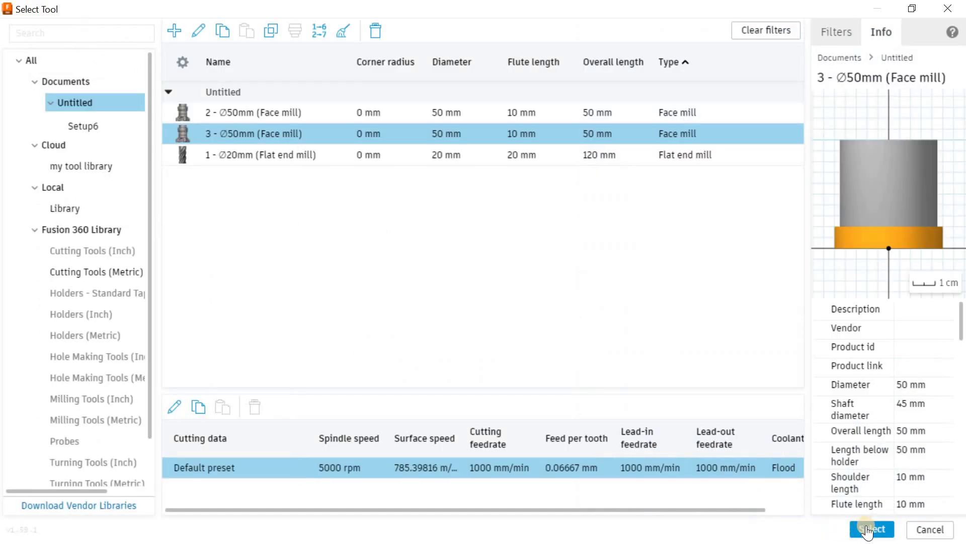
pyautogui.click(867, 528)
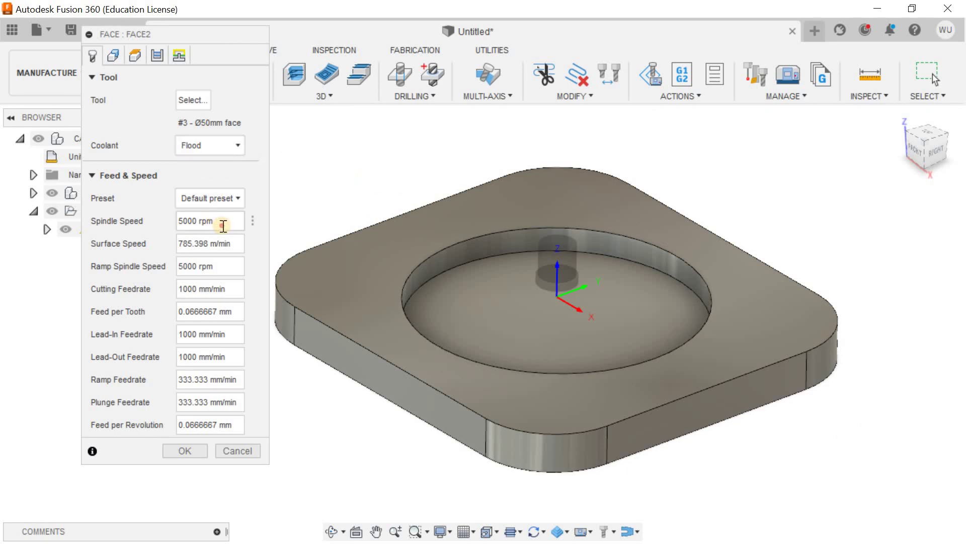
# Set the facing operation's spindle speed to 12000 rpm and its coolant to Disabled.
pyautogui.click(176, 221)
pyautogui.write('12000')
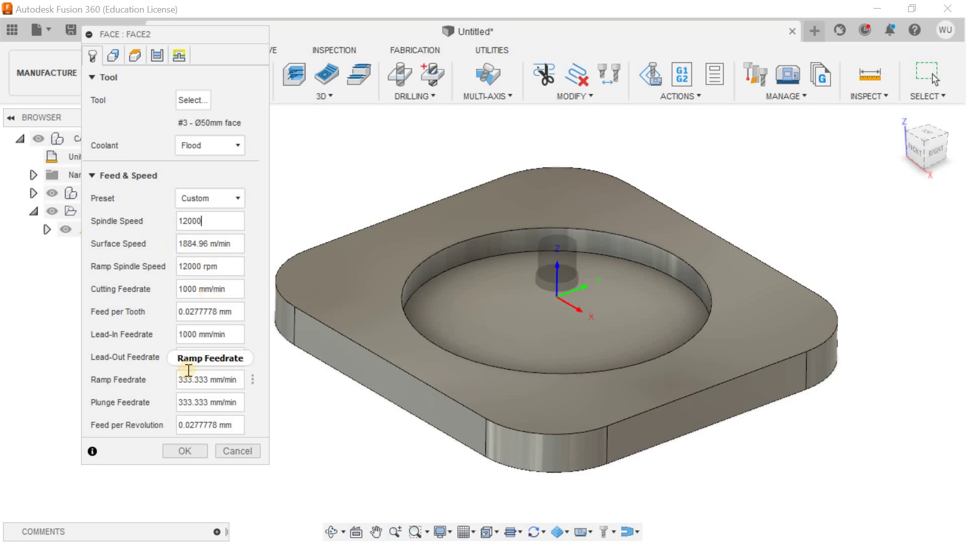
pyautogui.moveTo(187, 370)
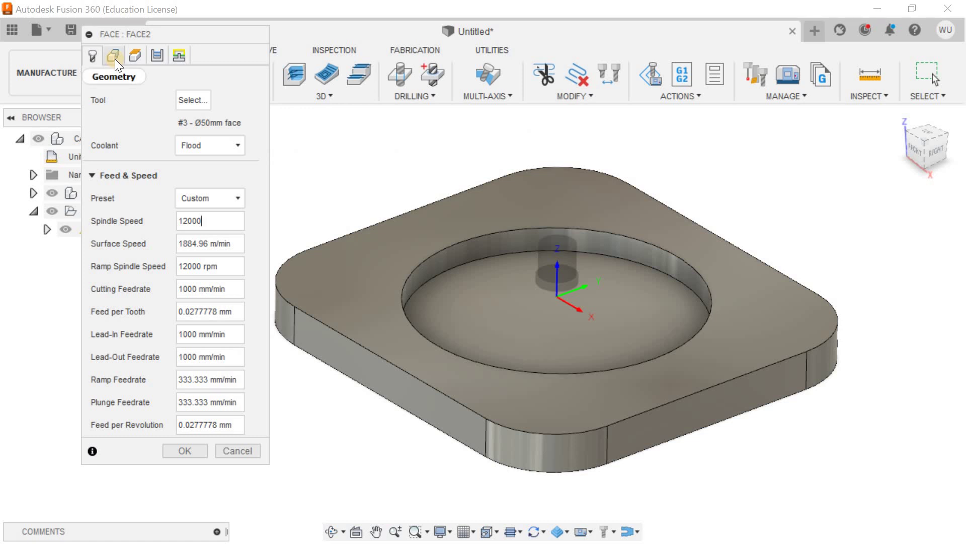
pyautogui.click(198, 153)
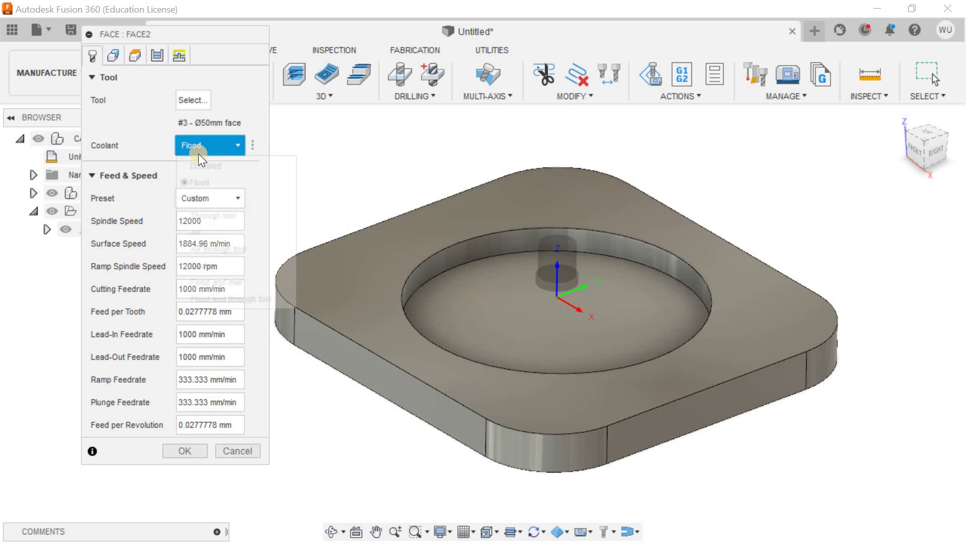
pyautogui.click(213, 164)
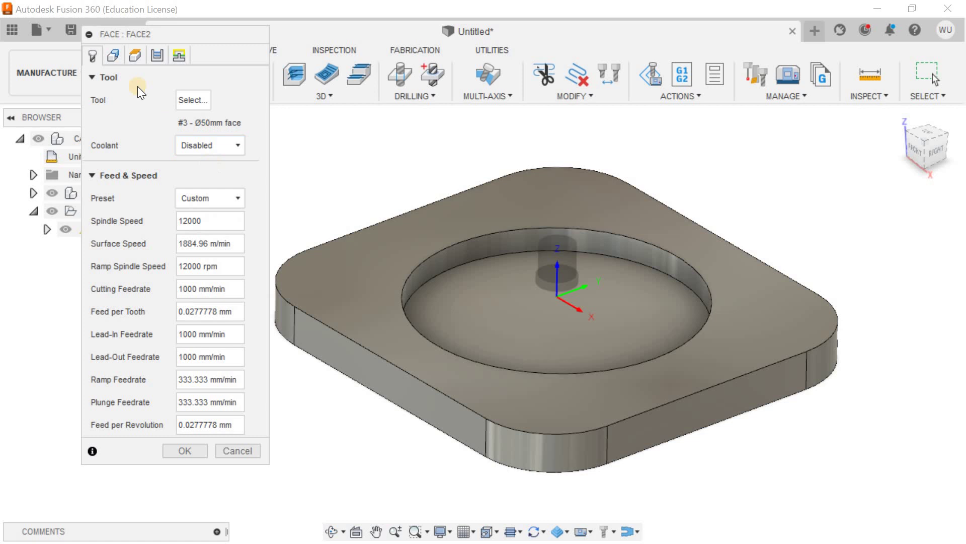
# Check the facing operation's stock contour and set its feed height offset to 3 mm from the top height.
pyautogui.click(115, 55)
pyautogui.keyDown('shift'); pyautogui.moveTo(361, 187); pyautogui.dragTo(298, 149, button='middle'); pyautogui.keyUp('shift')
pyautogui.moveTo(358, 173)
pyautogui.keyDown('shift'); pyautogui.mouseDown(button='middle')
pyautogui.moveTo(367, 166)
pyautogui.moveTo(362, 177)
pyautogui.moveTo(355, 141)
pyautogui.moveTo(362, 184)
pyautogui.mouseUp(button='middle'); pyautogui.keyUp('shift')
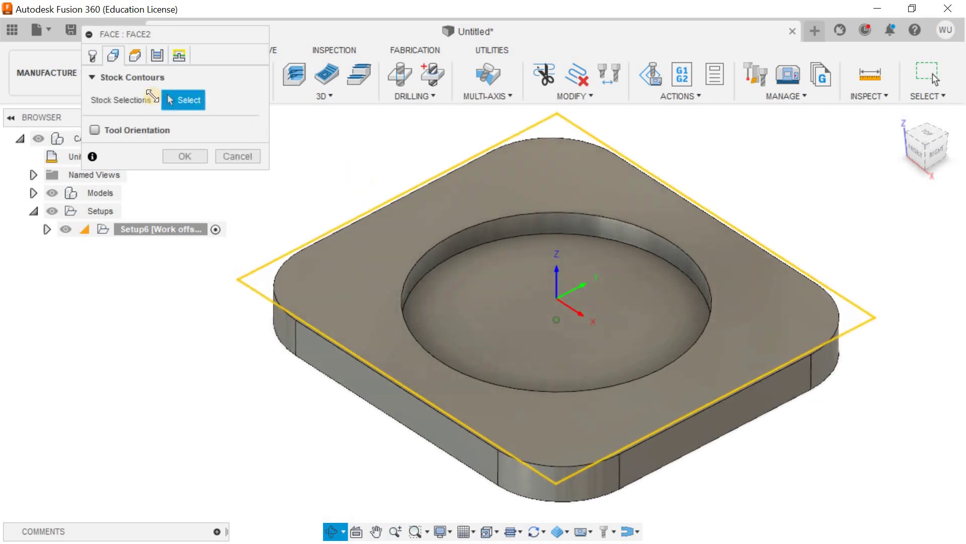
pyautogui.click(141, 57)
pyautogui.keyDown('shift'); pyautogui.moveTo(319, 142); pyautogui.dragTo(209, 221, button='middle'); pyautogui.keyUp('shift')
pyautogui.click(122, 273)
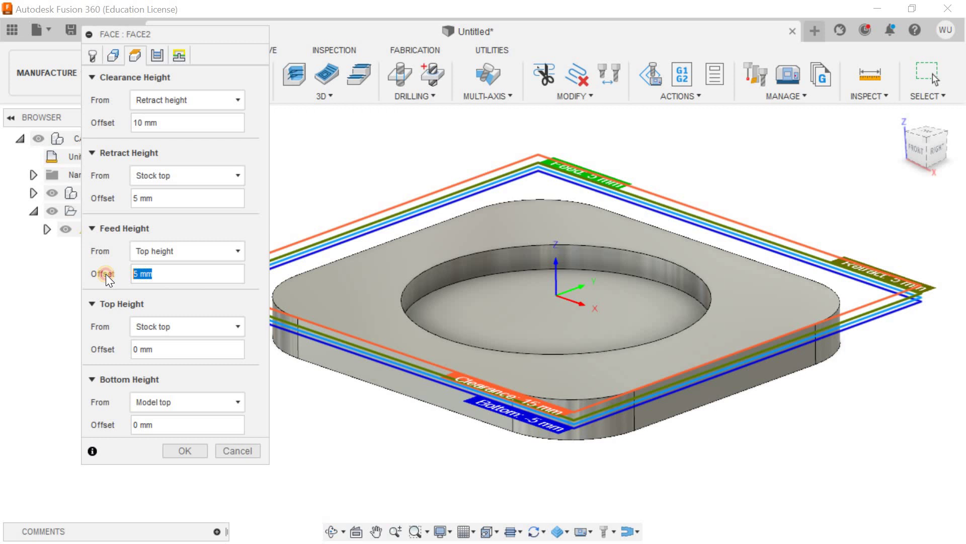
pyautogui.write('3')
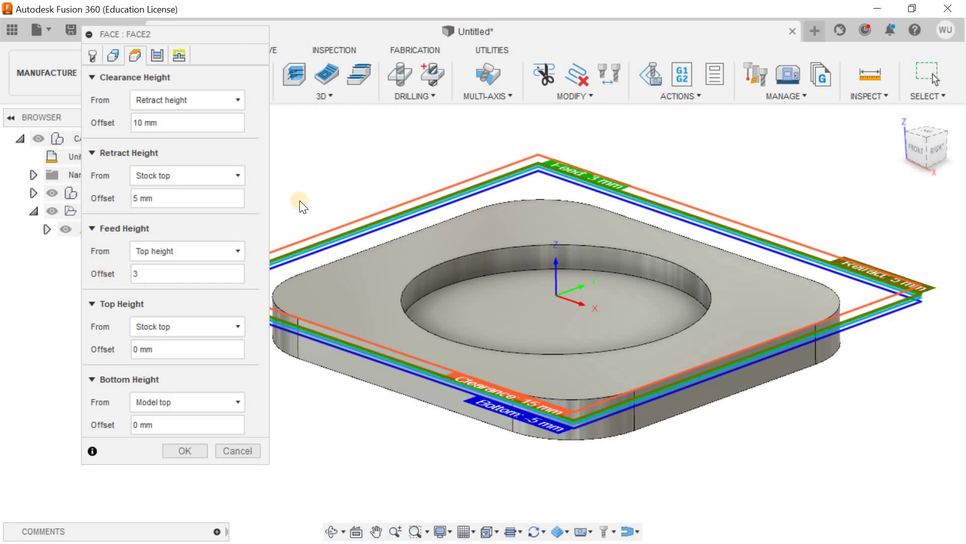
# Set the facing operation's stepover between passes to 25 mm.
pyautogui.keyDown('shift'); pyautogui.moveTo(319, 158); pyautogui.dragTo(265, 151, button='middle'); pyautogui.keyUp('shift')
pyautogui.click(154, 56)
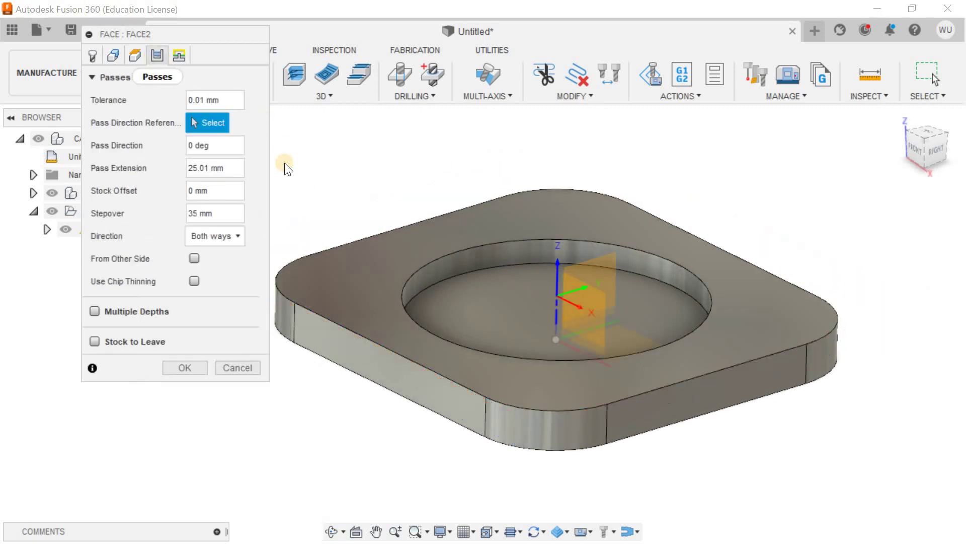
pyautogui.keyDown('shift'); pyautogui.moveTo(345, 162); pyautogui.dragTo(350, 173, button='middle'); pyautogui.keyUp('shift')
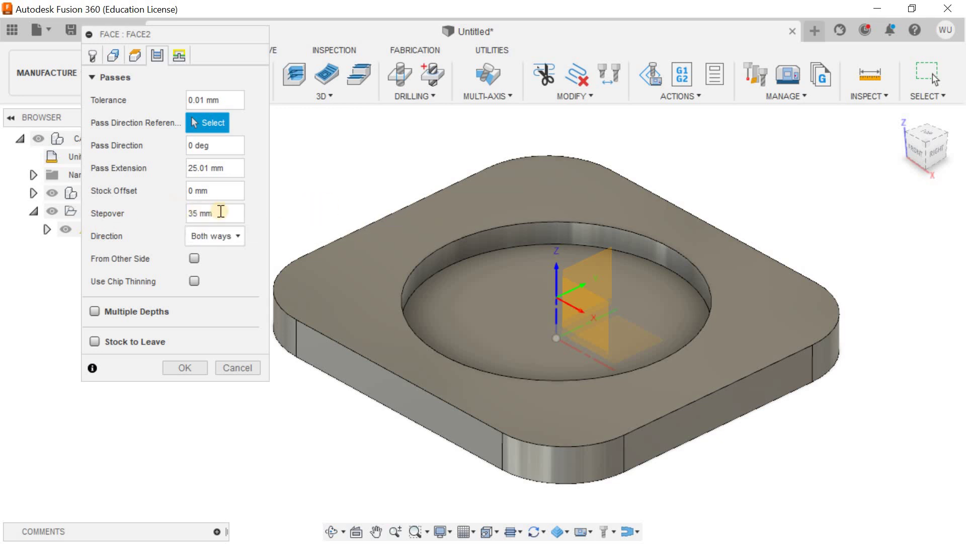
pyautogui.click(155, 211)
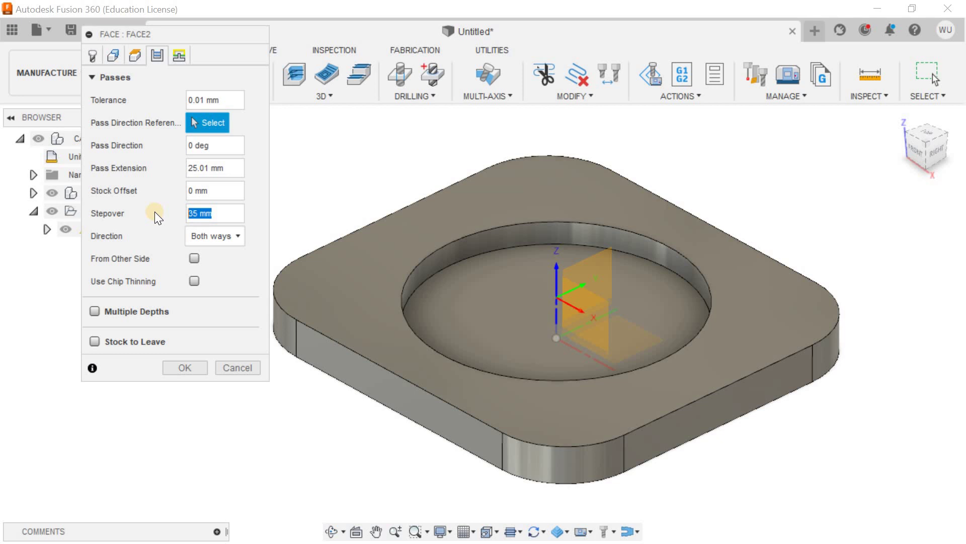
pyautogui.write('25')
# Try the Climb cutting direction for the facing passes and restore Both ways.
pyautogui.click(229, 241)
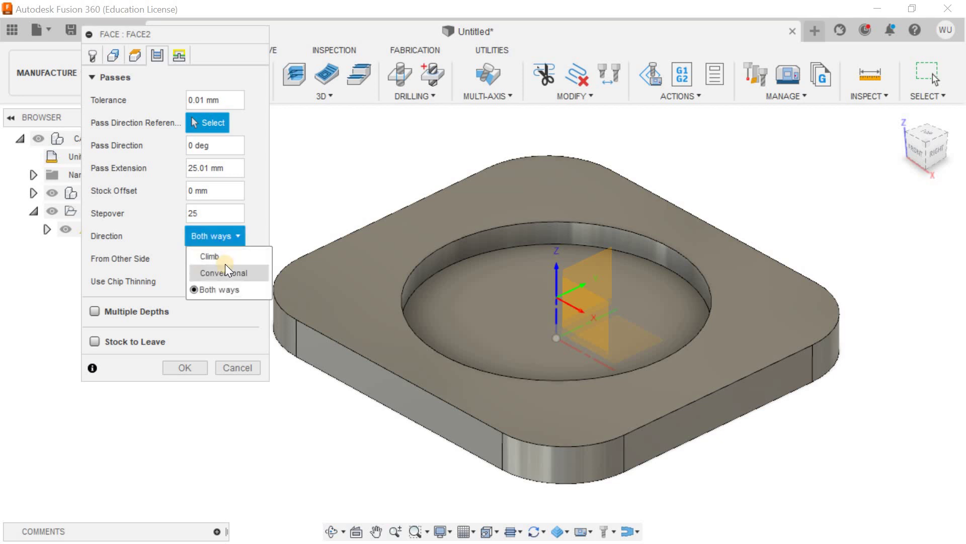
pyautogui.click(224, 258)
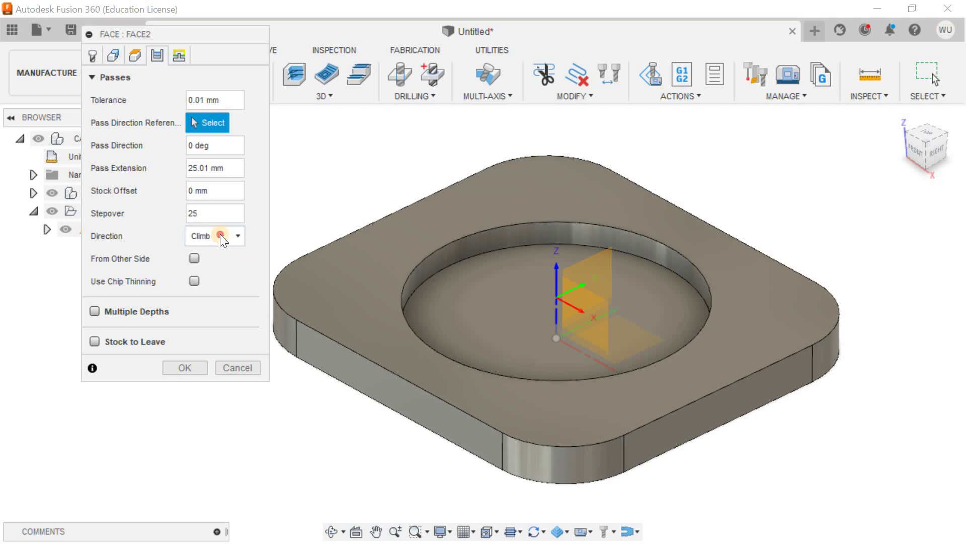
pyautogui.click(219, 235)
pyautogui.click(228, 287)
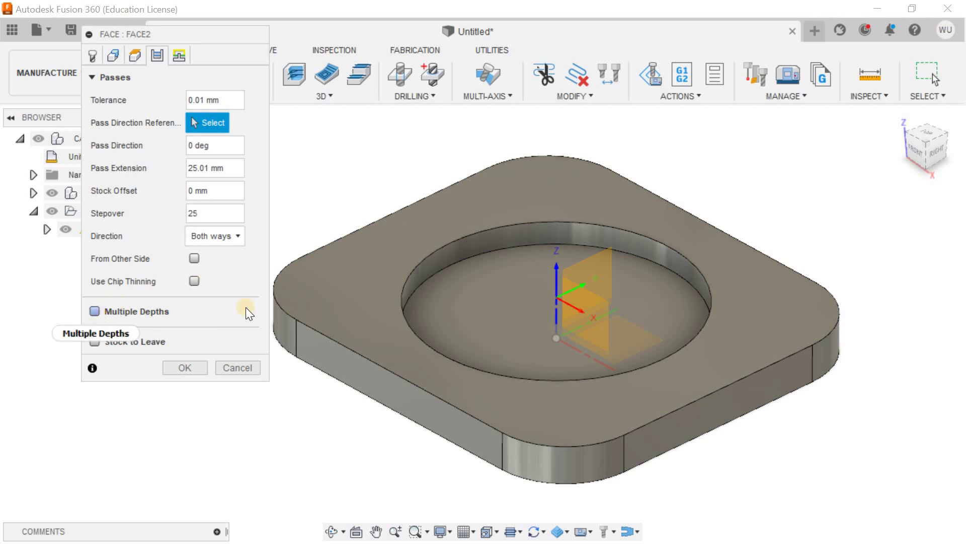
# Enable Multiple Depths with a maximum stepdown of 1 mm and generate the facing toolpath.
pyautogui.click(95, 310)
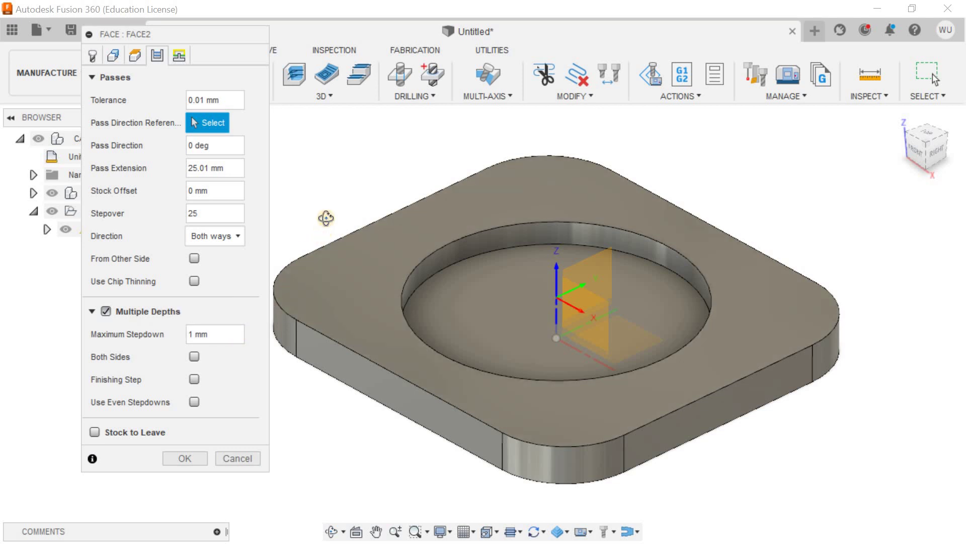
pyautogui.keyDown('shift'); pyautogui.moveTo(325, 215); pyautogui.dragTo(334, 247, button='middle'); pyautogui.keyUp('shift')
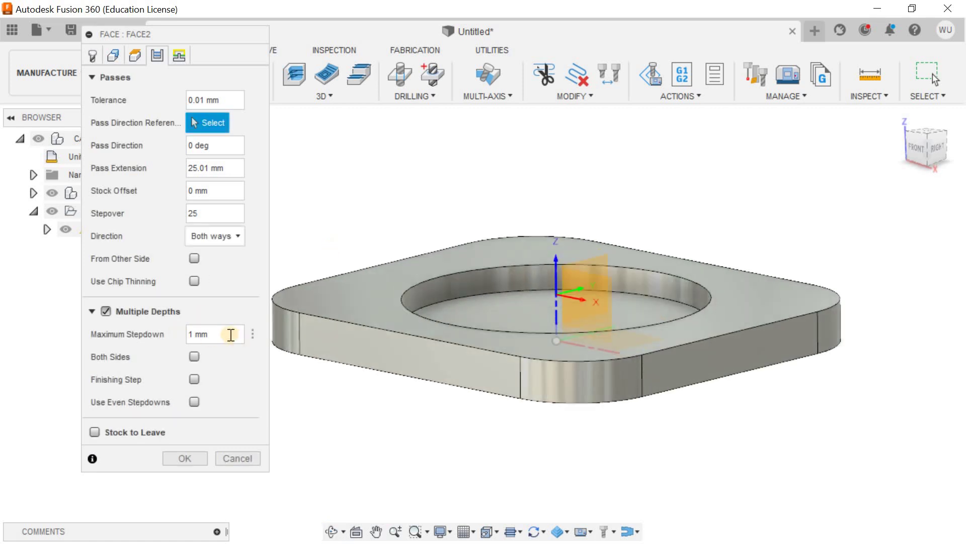
pyautogui.click(184, 336)
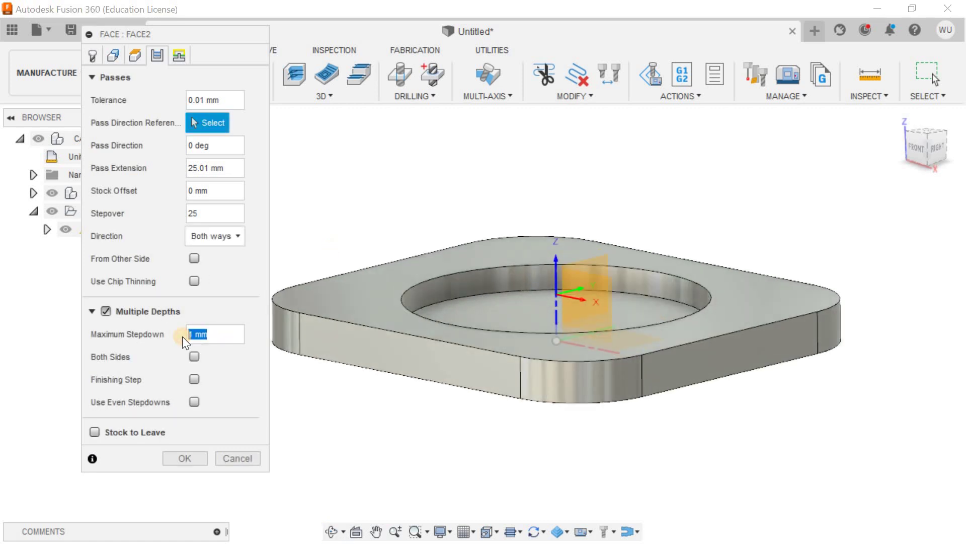
pyautogui.write('1')
pyautogui.click(190, 458)
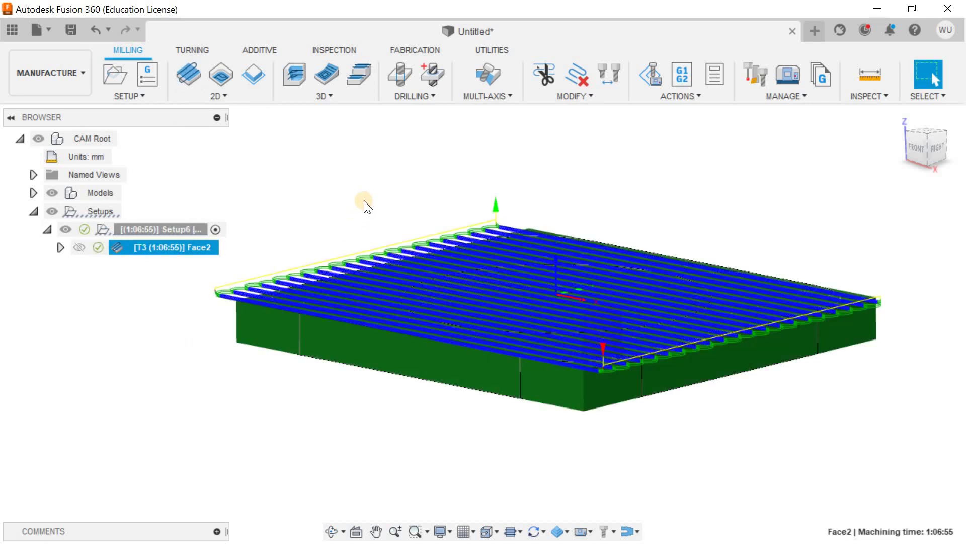
# Examine the generated facing toolpath and the operation's tool, WCS and toolpath data entries.
pyautogui.keyDown('shift'); pyautogui.moveTo(368, 206); pyautogui.dragTo(339, 225, button='middle'); pyautogui.keyUp('shift')
pyautogui.press('Escape')
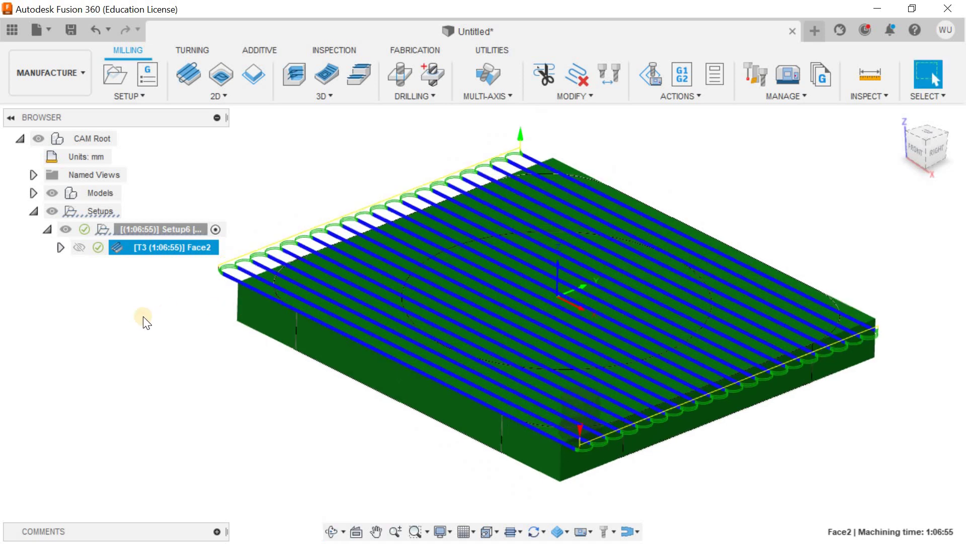
pyautogui.click(144, 319)
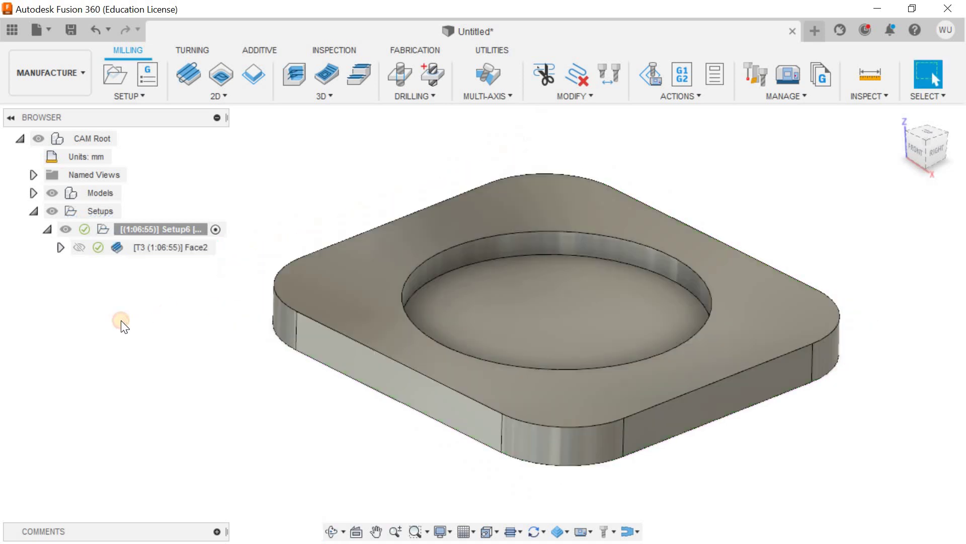
pyautogui.click(59, 247)
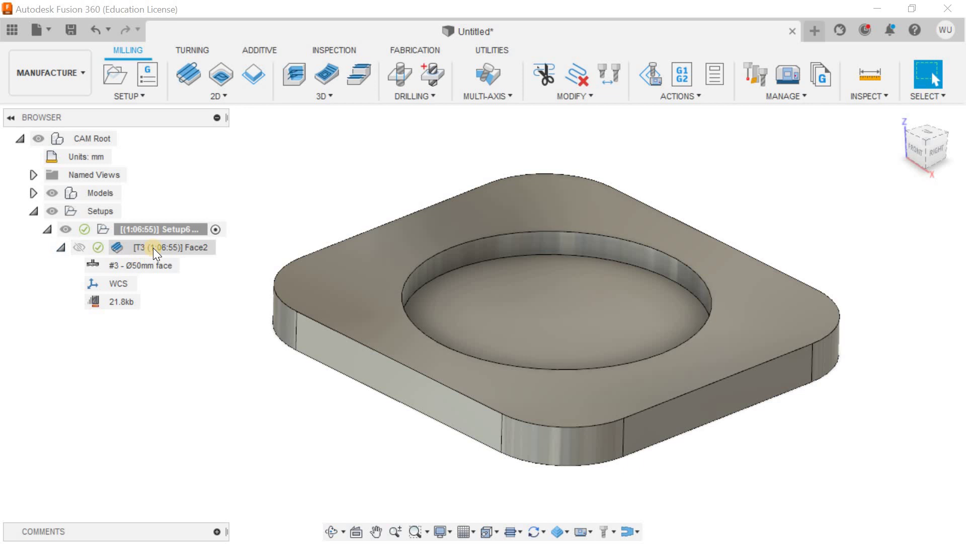
pyautogui.click(130, 265)
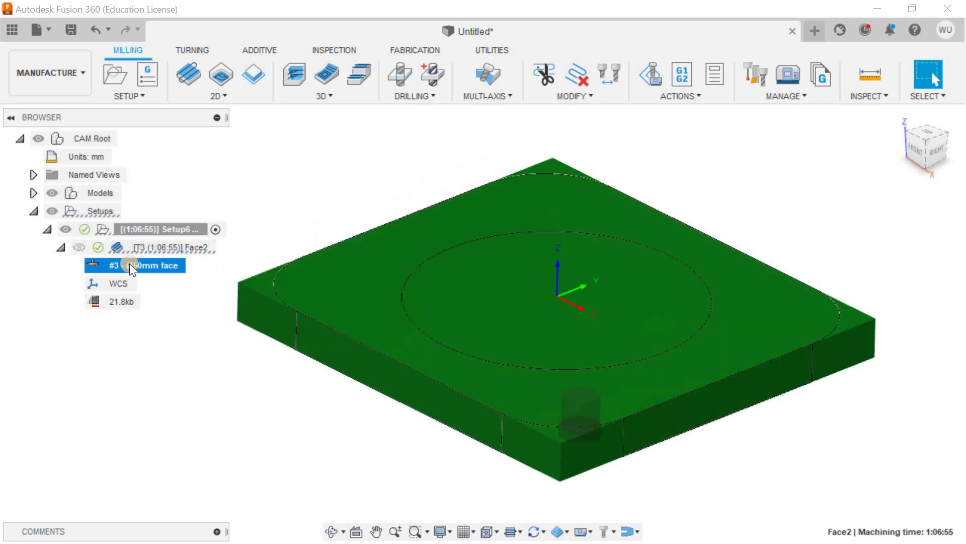
pyautogui.click(113, 282)
pyautogui.click(105, 297)
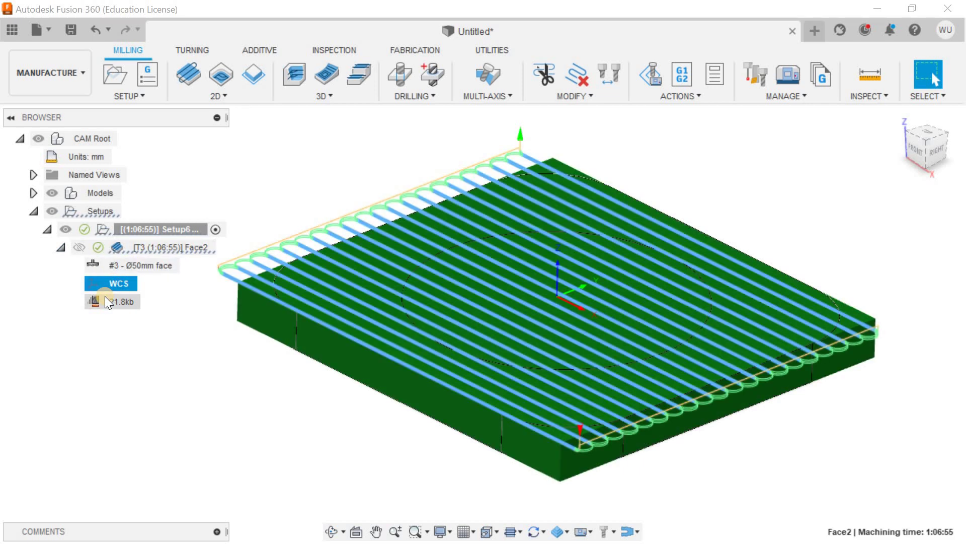
pyautogui.click(116, 363)
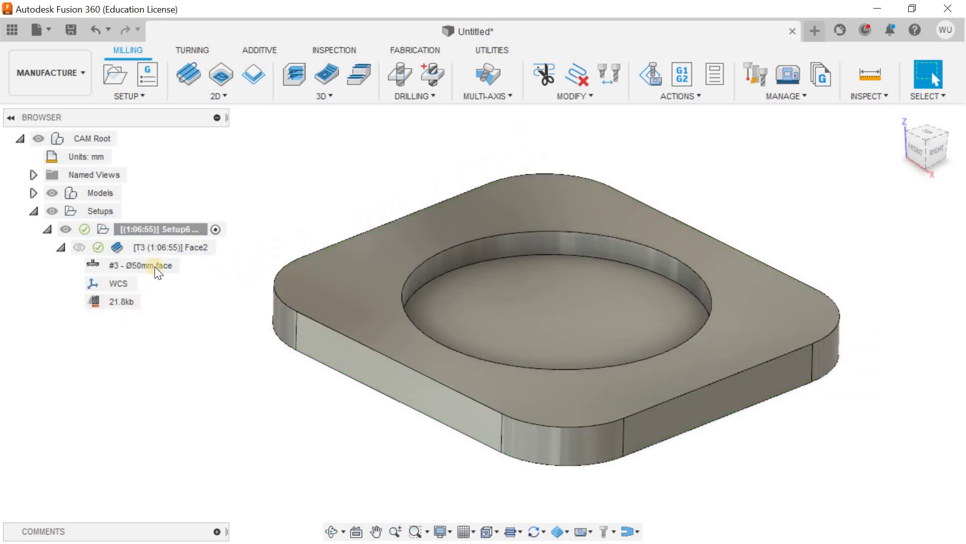
pyautogui.click(156, 247)
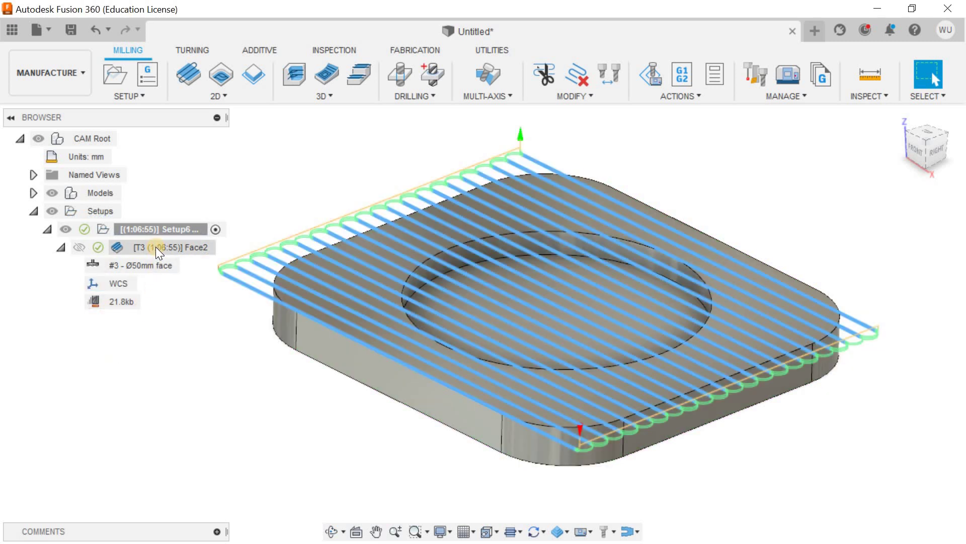